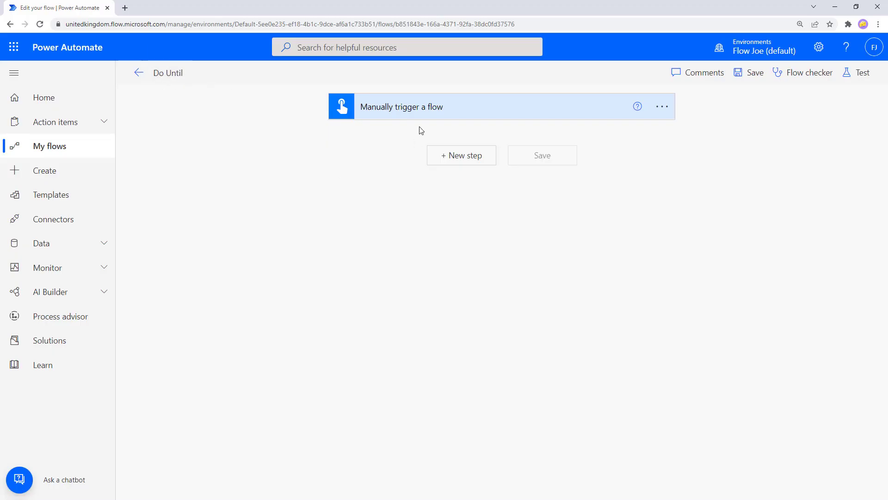
Step: Add an Initialize variable step with Name Number, Type Integer and Value 1
{"action": "left_click", "coordinate": [457, 161]}
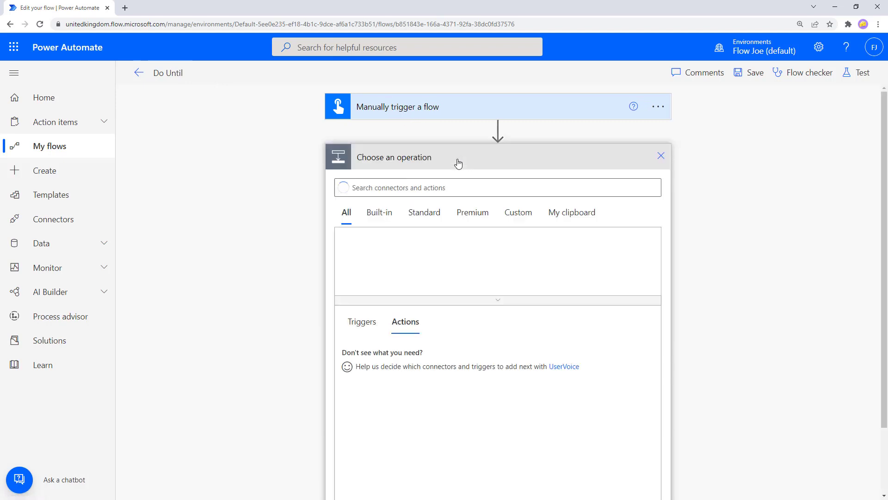
{"action": "type", "text": "vari"}
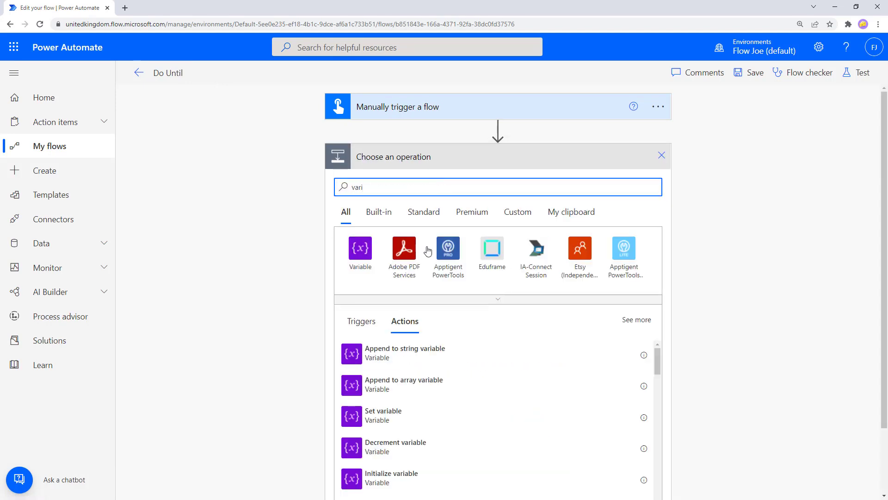
{"action": "left_click", "coordinate": [403, 479]}
{"action": "left_click", "coordinate": [470, 184]}
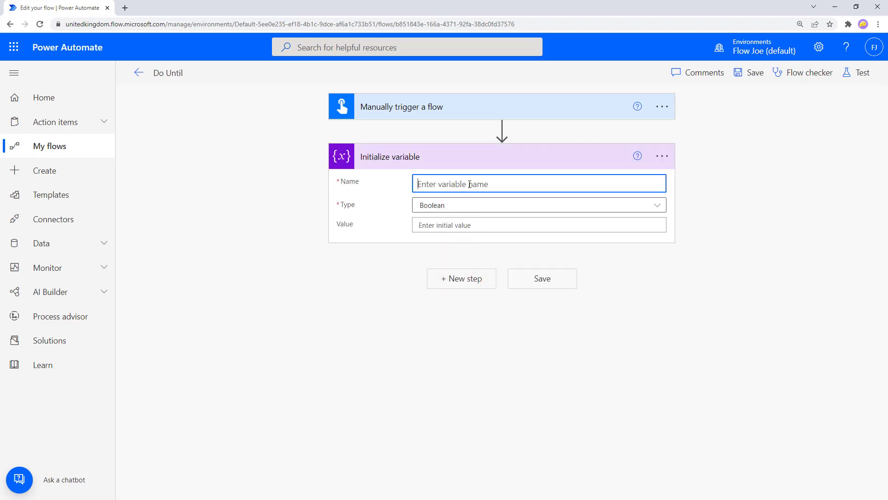
{"action": "type", "text": "Number"}
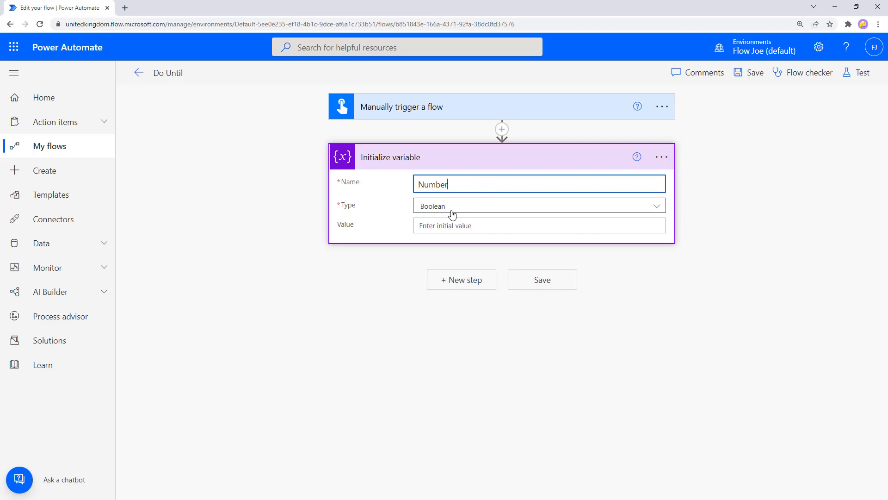
{"action": "left_click", "coordinate": [452, 207]}
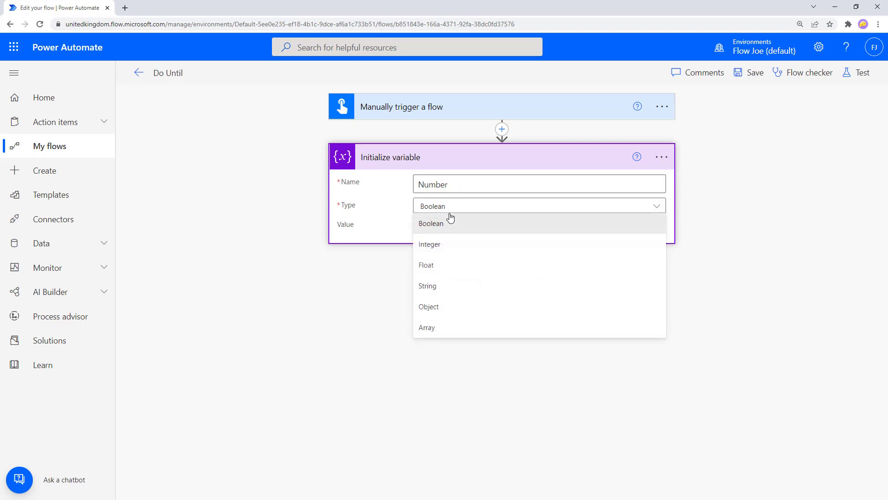
{"action": "left_click", "coordinate": [451, 246]}
{"action": "left_click", "coordinate": [451, 227]}
{"action": "type", "text": "1"}
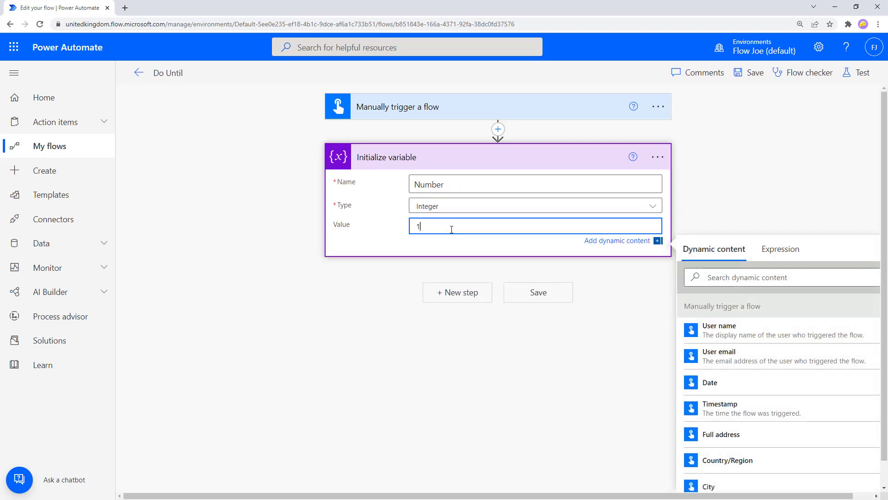
{"action": "left_click", "coordinate": [376, 278]}
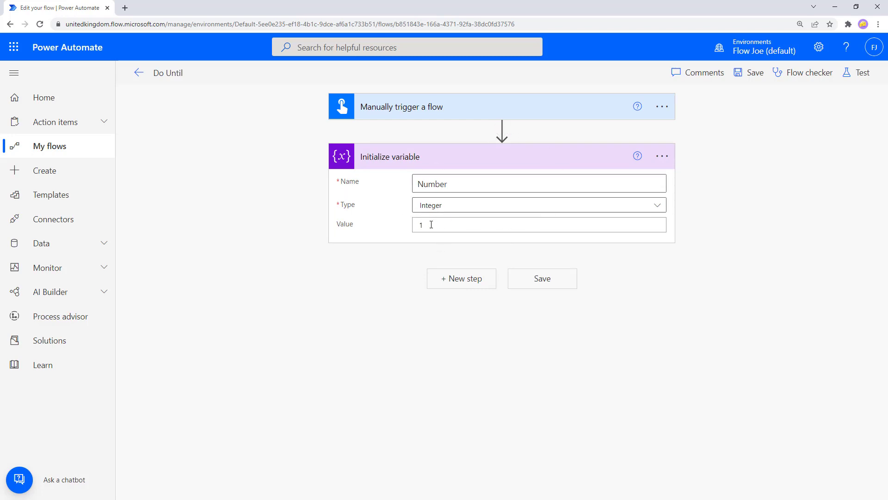
Step: Add a Do until loop after the variable step
{"action": "left_click", "coordinate": [443, 280]}
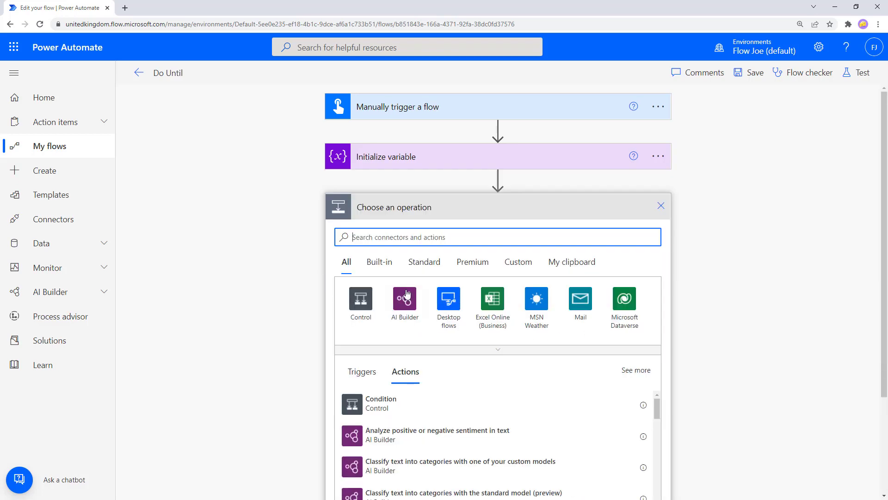
{"action": "left_click", "coordinate": [363, 299]}
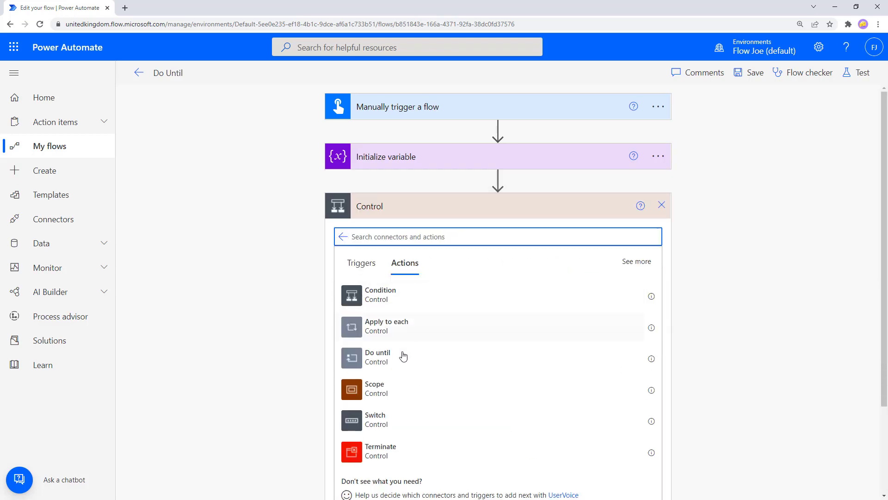
{"action": "left_click", "coordinate": [397, 360]}
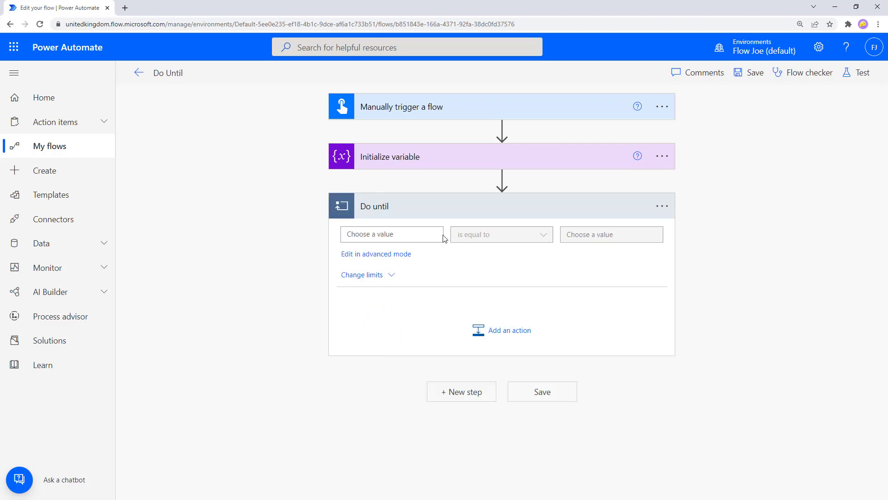
Step: Set the loop condition to Number is equal to 3
{"action": "left_click", "coordinate": [403, 234]}
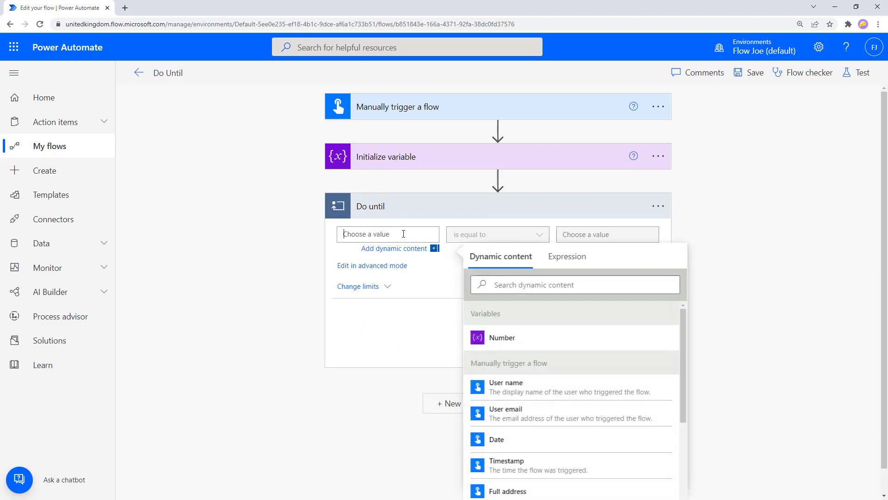
{"action": "left_click", "coordinate": [496, 342]}
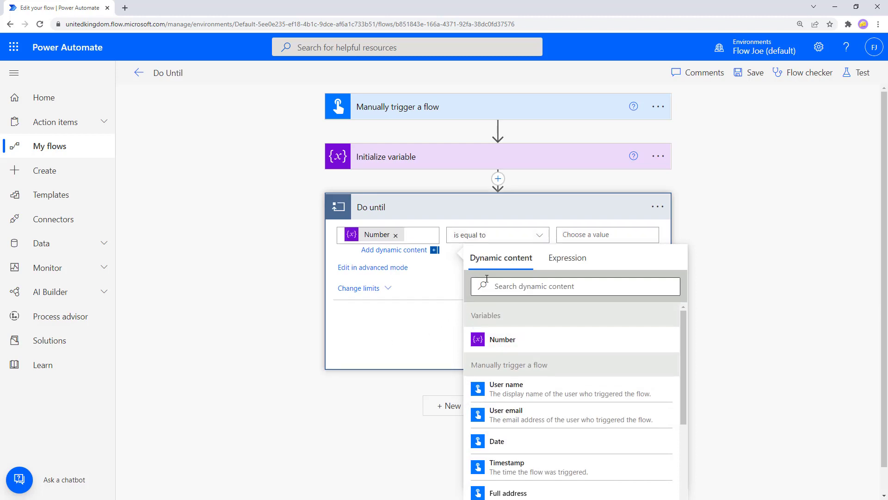
{"action": "left_click", "coordinate": [447, 283]}
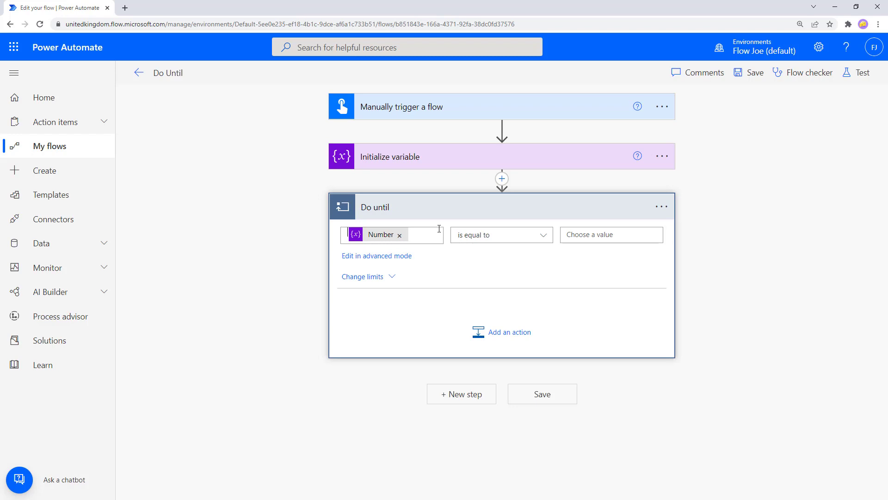
{"action": "left_click", "coordinate": [406, 156]}
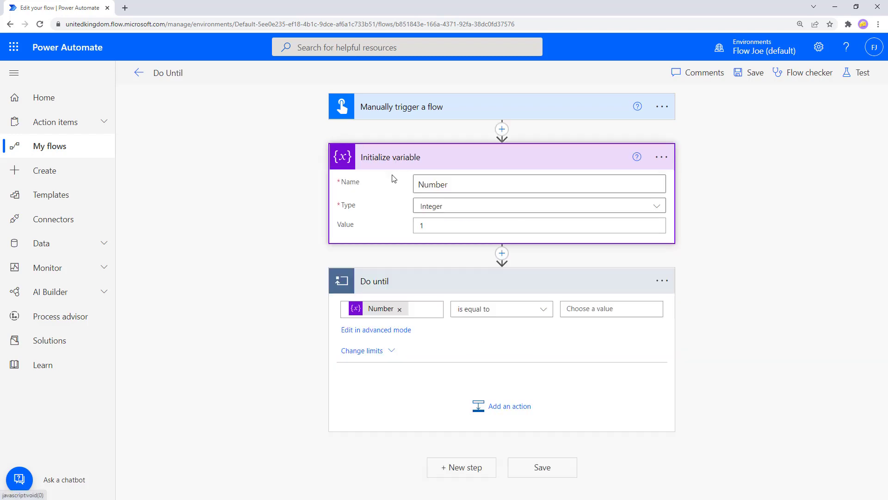
{"action": "left_click", "coordinate": [443, 158]}
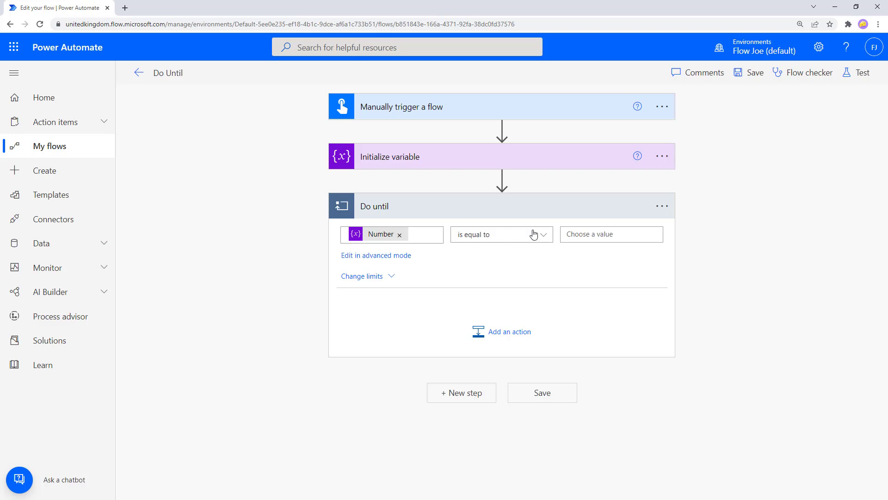
{"action": "left_click", "coordinate": [569, 234]}
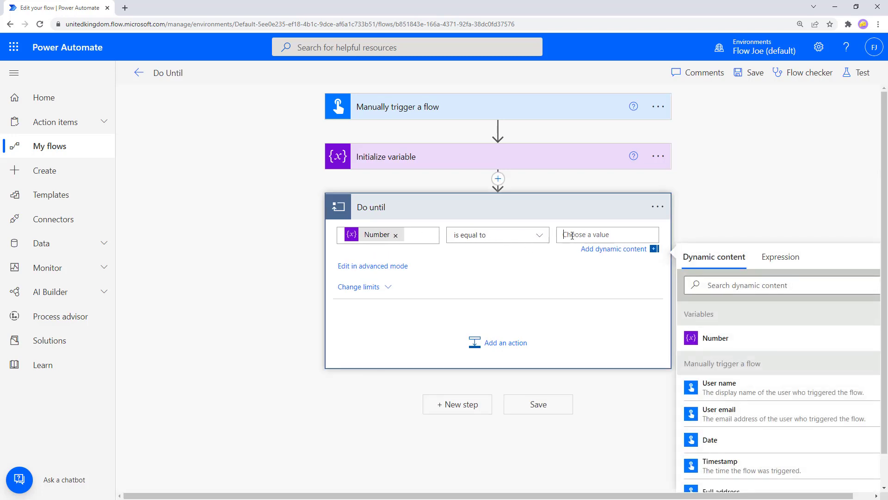
{"action": "type", "text": "3"}
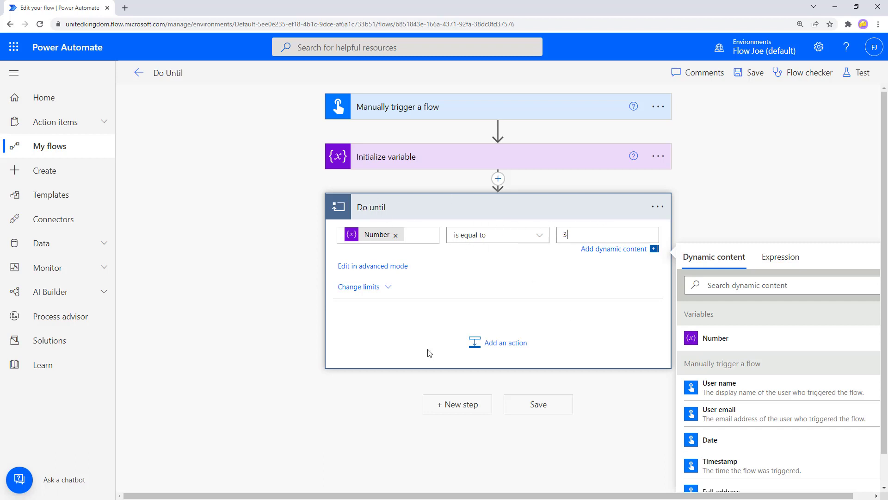
{"action": "left_click", "coordinate": [516, 291]}
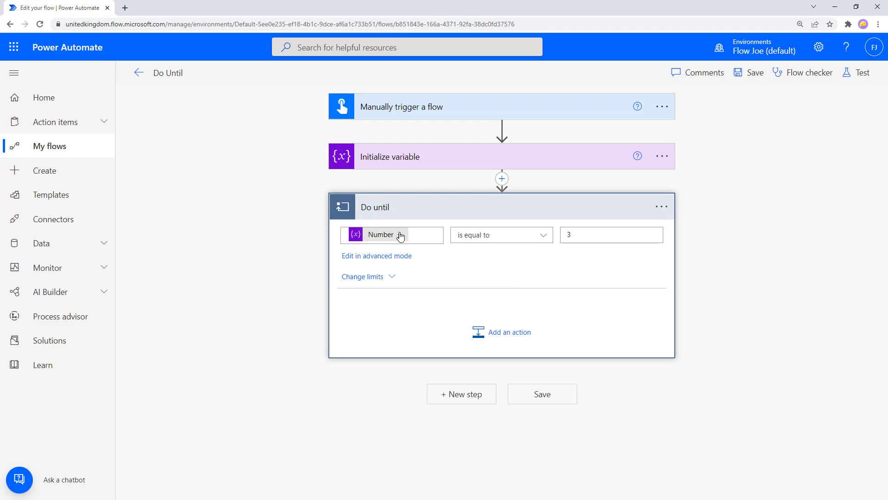
Step: Add an Increment variable action inside the Do until loop
{"action": "left_click", "coordinate": [503, 329]}
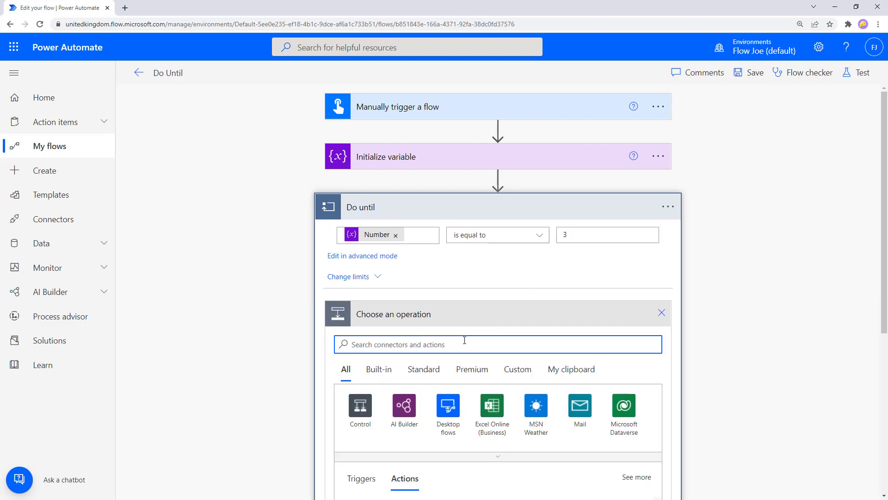
{"action": "type", "text": "vari"}
{"action": "scroll", "coordinate": [416, 333], "scroll_direction": "down", "scroll_amount": 2}
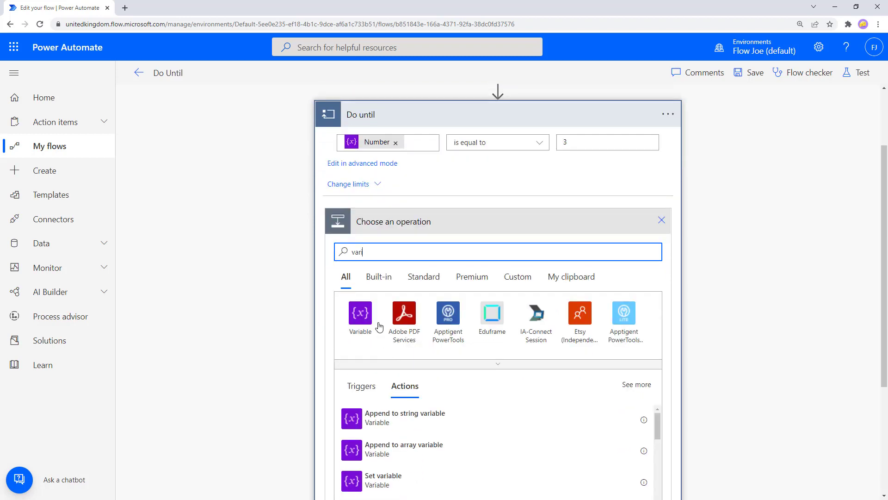
{"action": "left_click", "coordinate": [369, 309]}
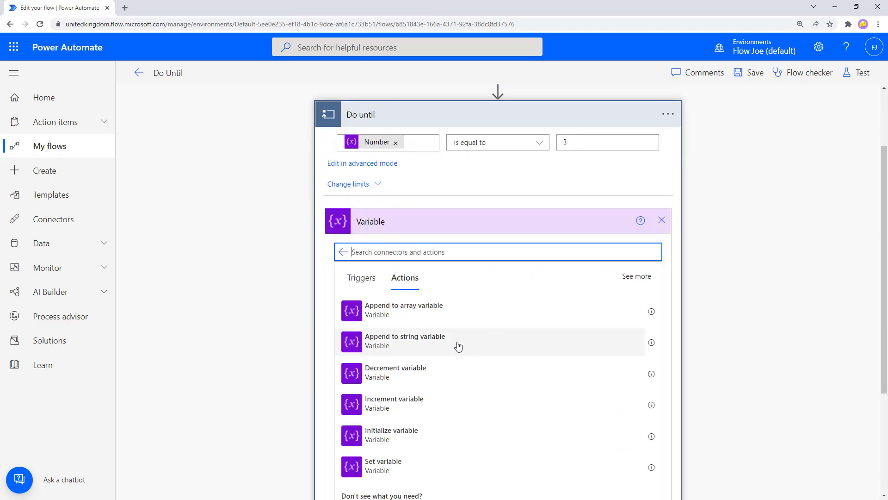
{"action": "left_click", "coordinate": [394, 403]}
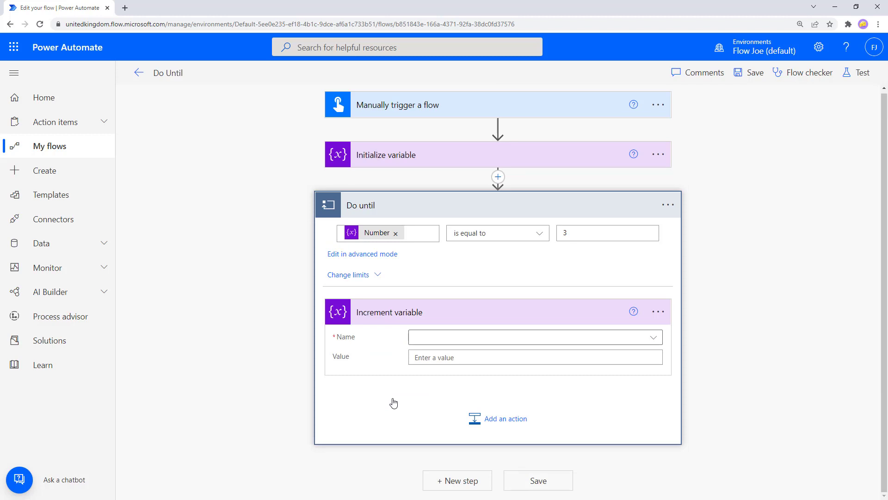
Step: Set the increment's Name to Number and Value to 1
{"action": "left_click", "coordinate": [464, 339]}
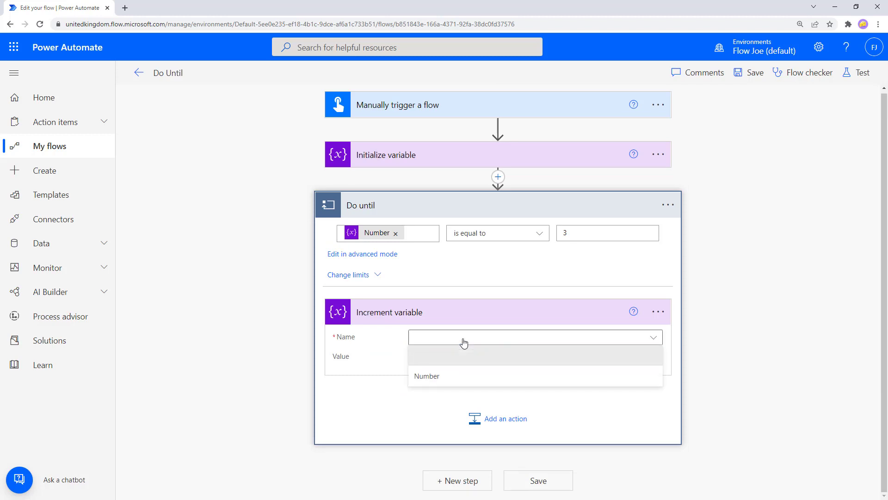
{"action": "left_click", "coordinate": [444, 376]}
{"action": "left_click", "coordinate": [422, 357]}
{"action": "type", "text": "1"}
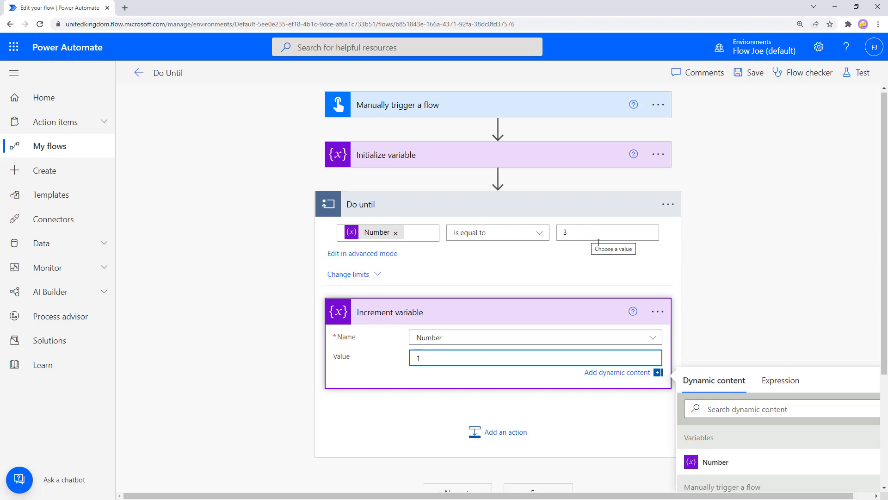
Step: Save the flow, then run a manual test and open the run results
{"action": "left_click", "coordinate": [749, 74]}
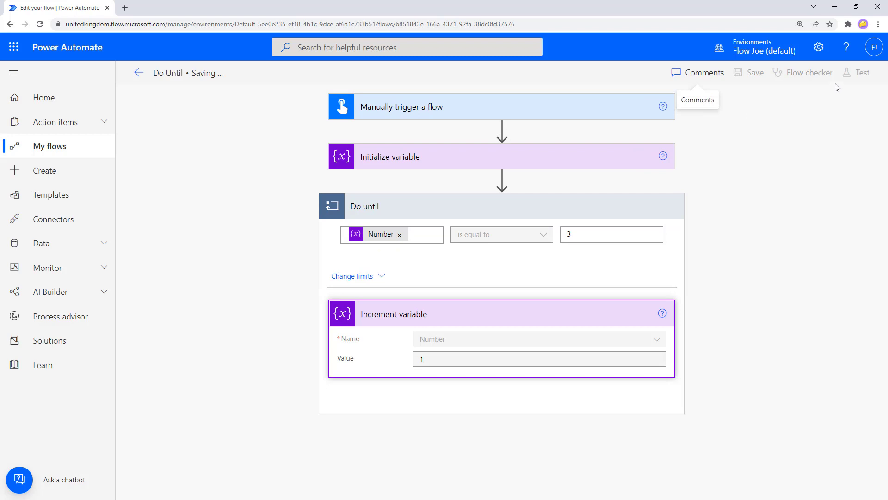
{"action": "left_click", "coordinate": [859, 73]}
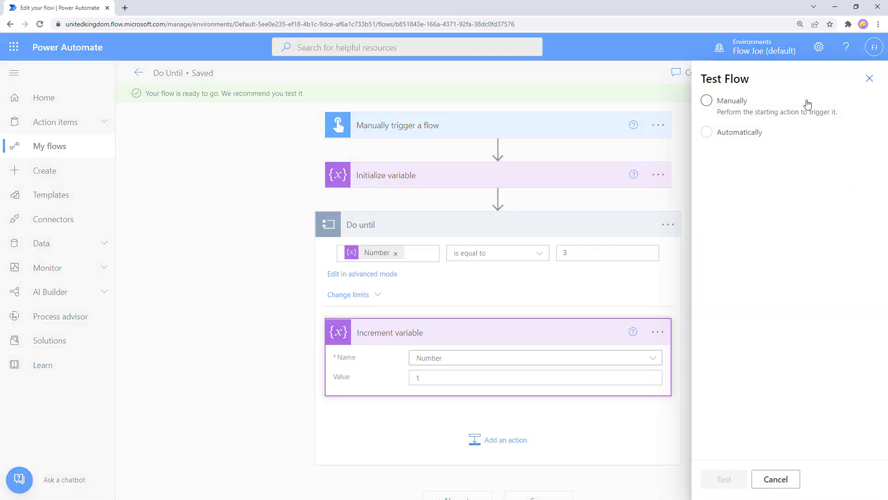
{"action": "left_click", "coordinate": [735, 102]}
{"action": "left_click", "coordinate": [718, 479]}
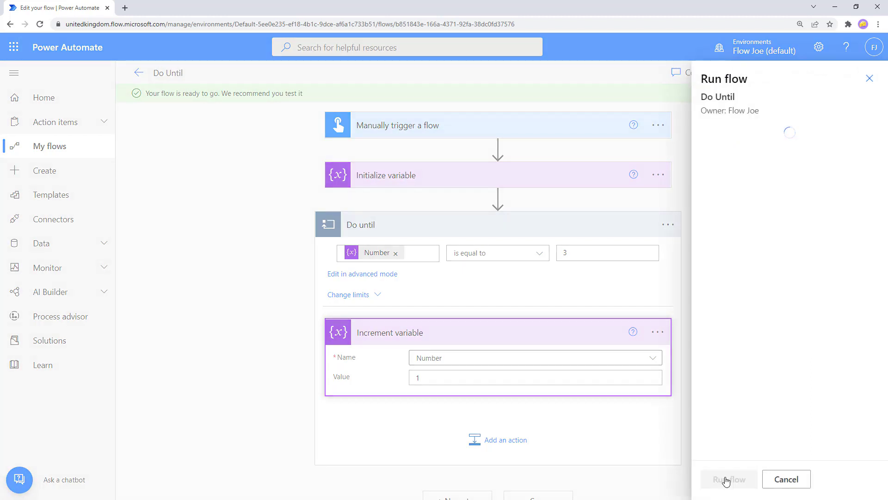
{"action": "left_click", "coordinate": [725, 480]}
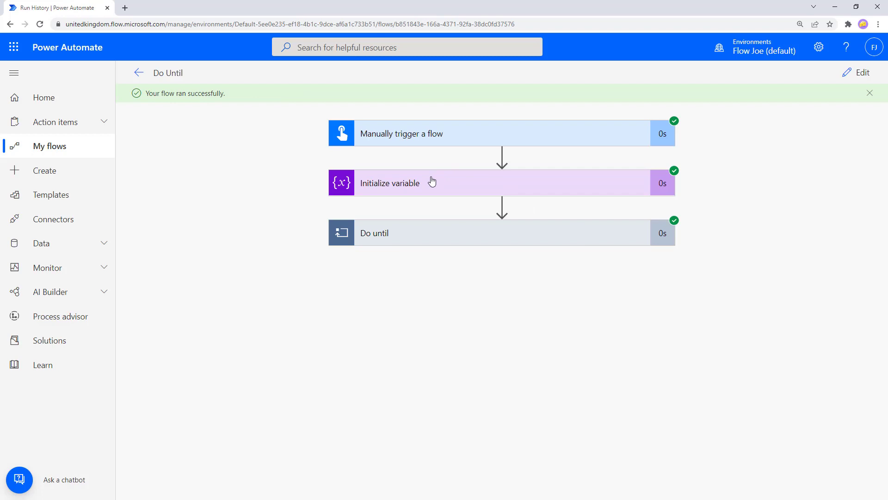
Step: Review Initialize variable, Do until and Increment variable details, up to iteration 2 of 2
{"action": "left_click", "coordinate": [432, 181]}
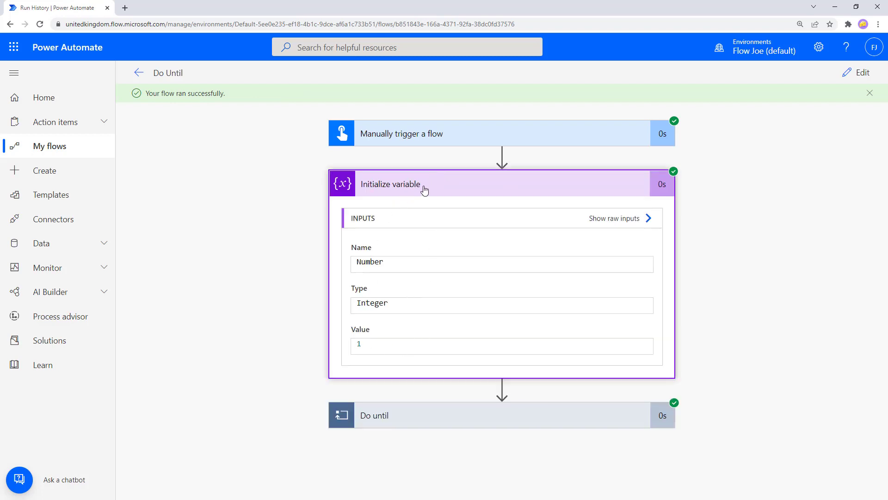
{"action": "left_click", "coordinate": [424, 186]}
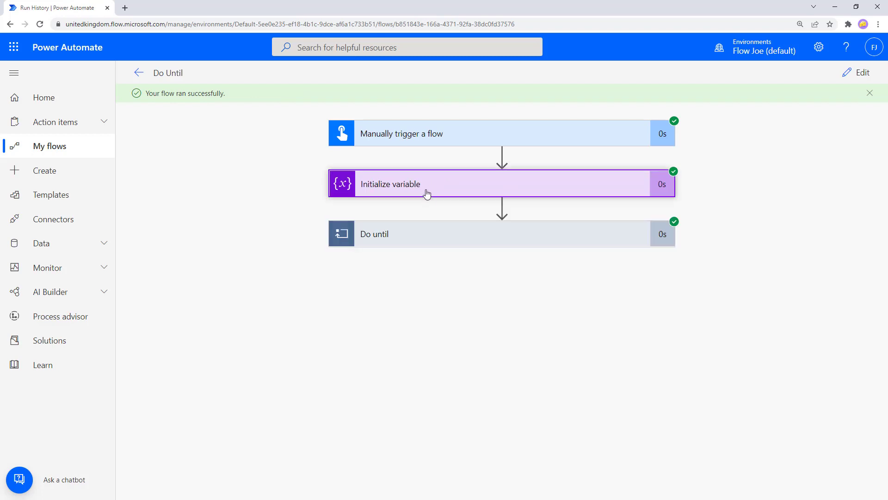
{"action": "left_click", "coordinate": [411, 230]}
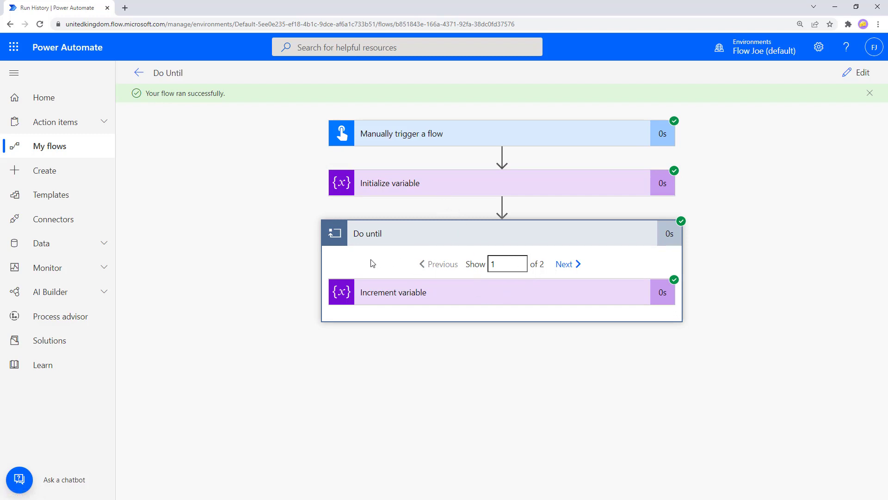
{"action": "left_click", "coordinate": [484, 301]}
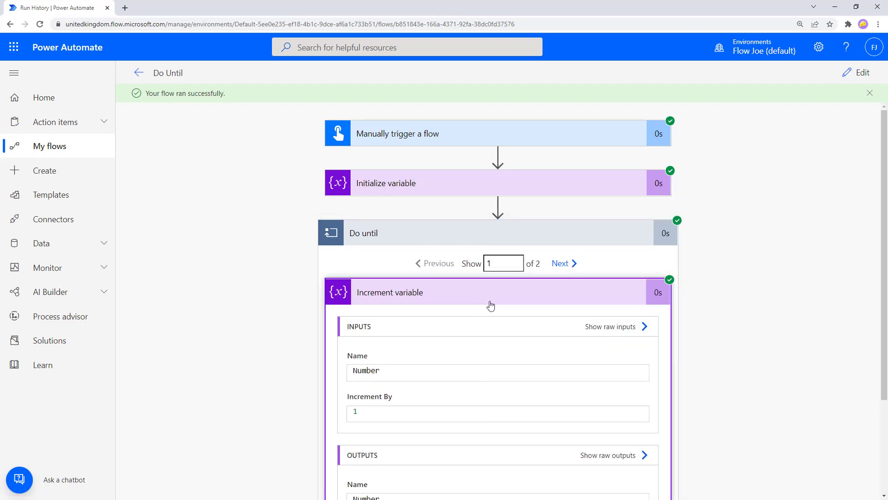
{"action": "left_click", "coordinate": [560, 263]}
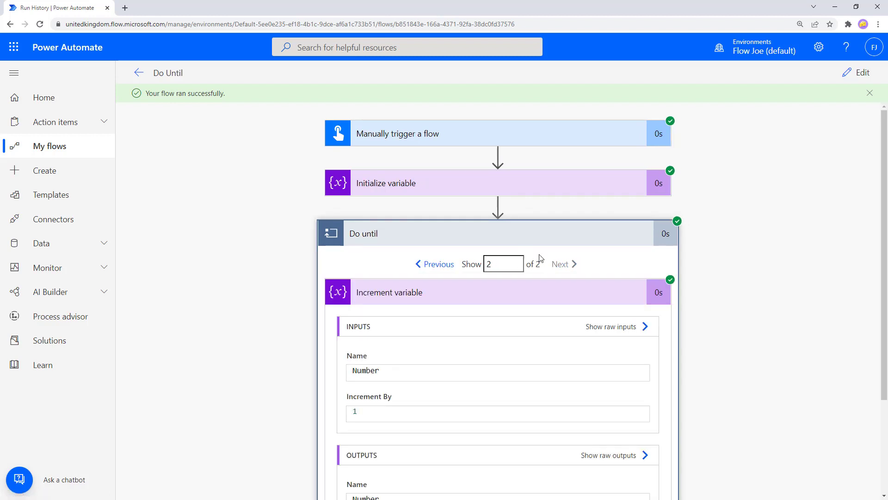